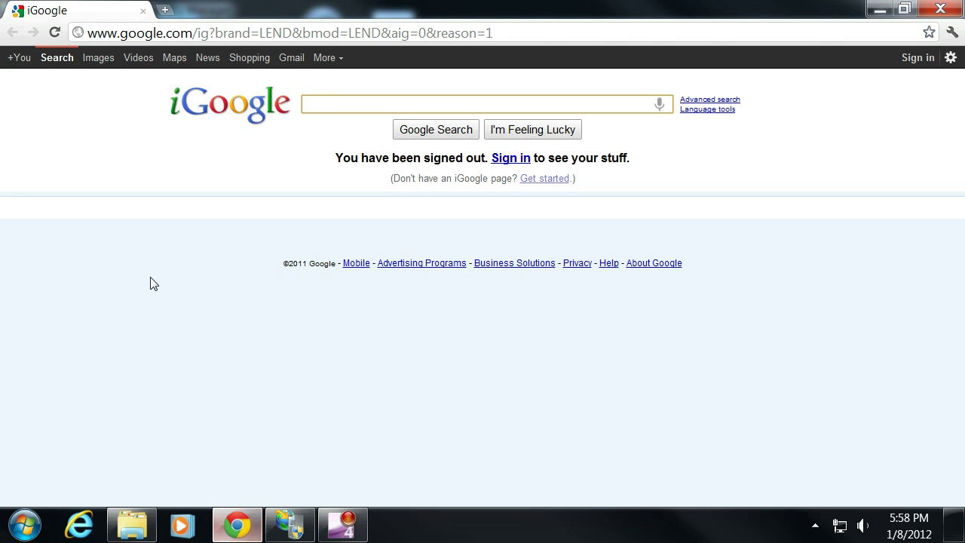
- Load localhost/MicroStrategy/asp/ in Chrome's address bar
click(222, 33)
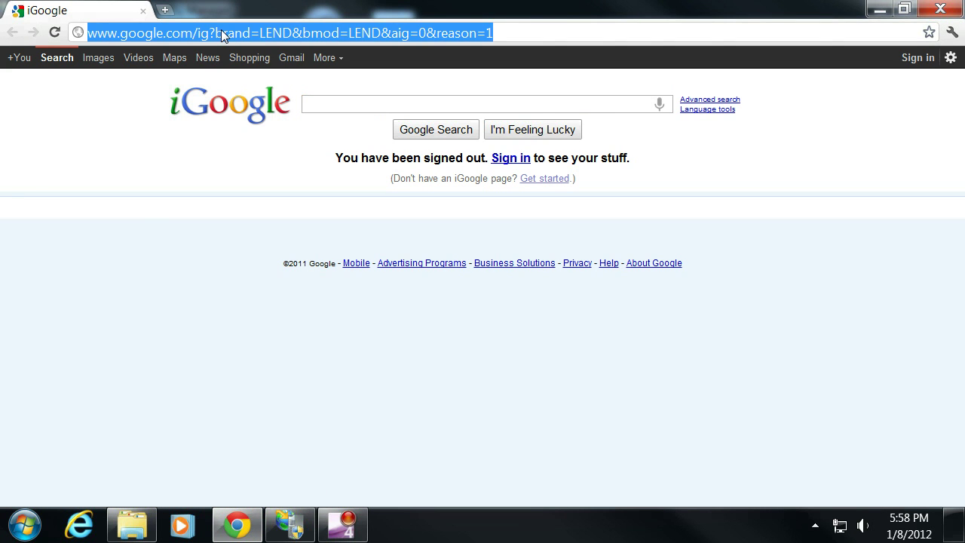
text(localhost/MicroStrategy/asp/)
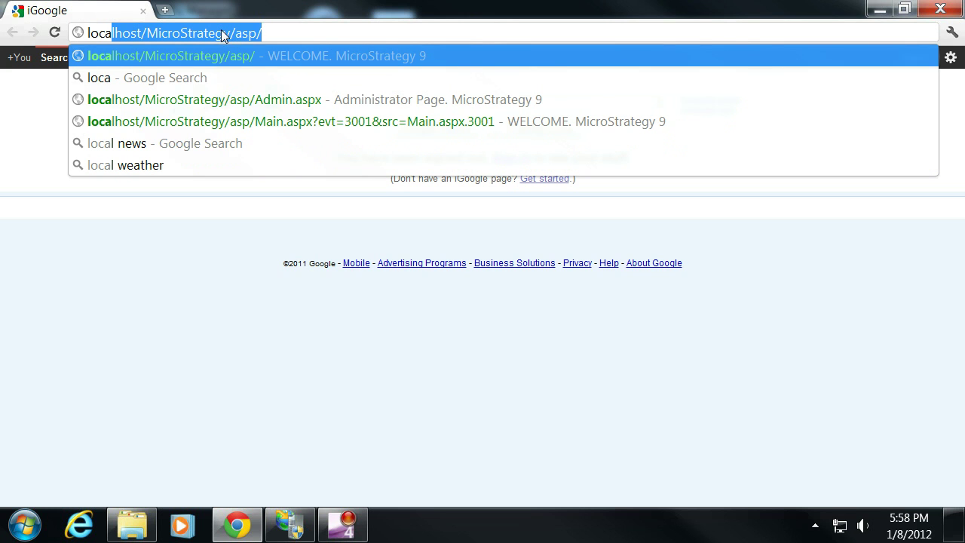
key(End)
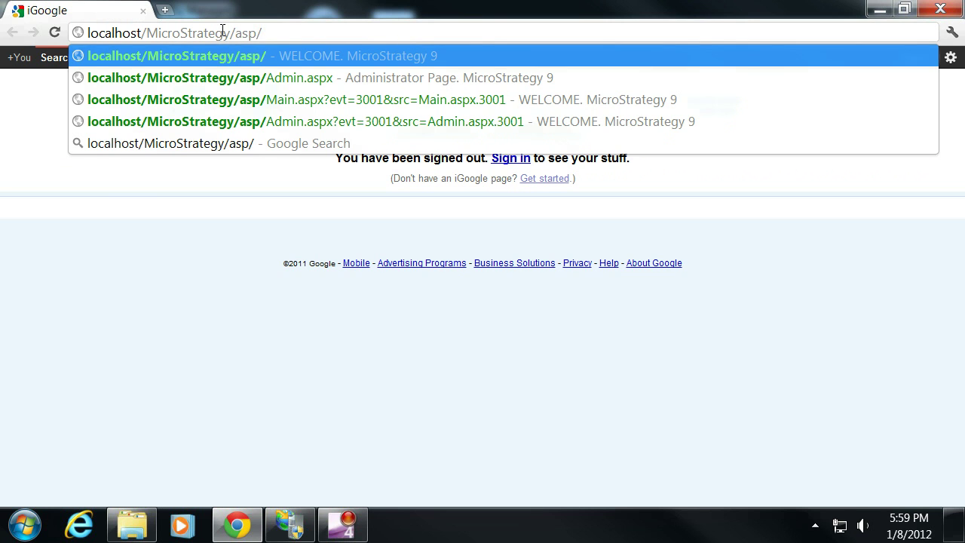
key(Return)
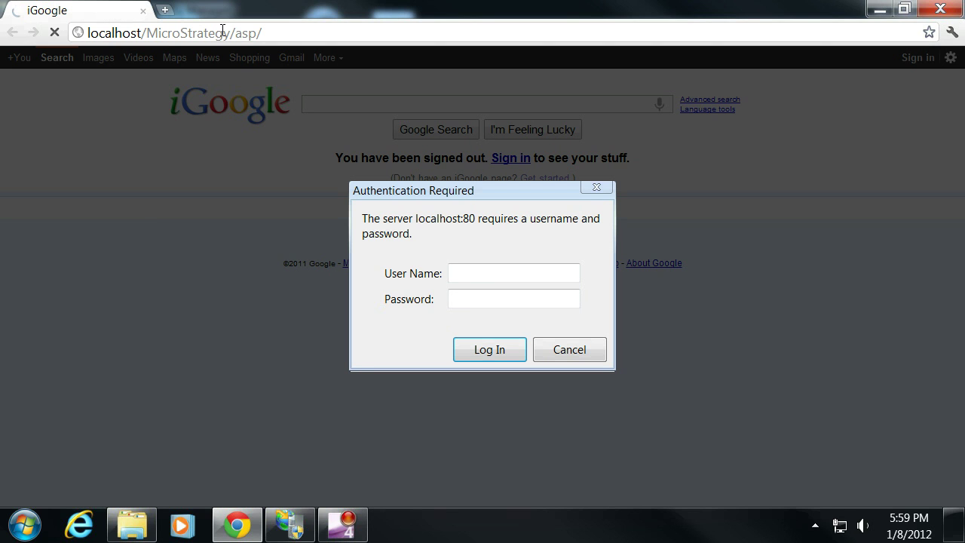
- Sign in with the Windows user name and password to reach the welcome page
text(jeremy)
key(Tab)
text(********)
key(Return)
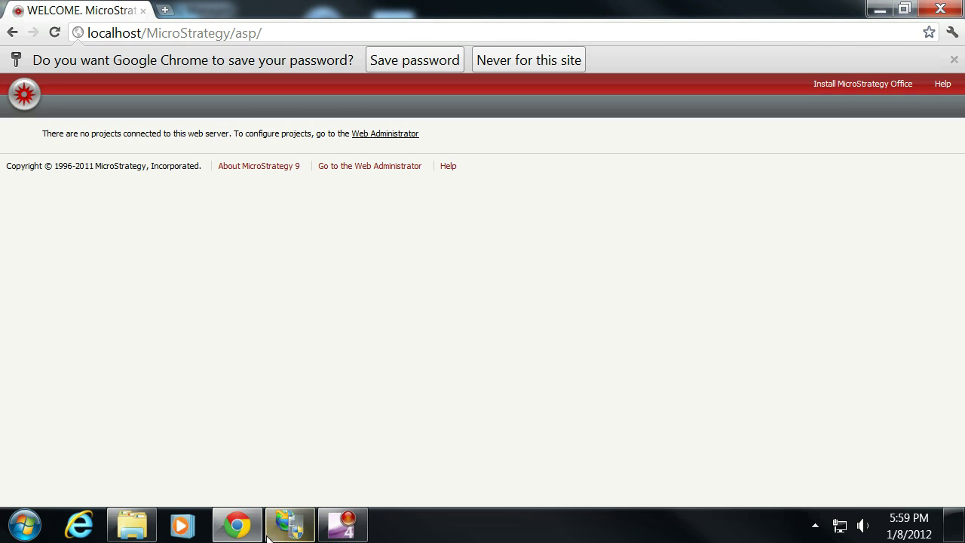
- In IIS Manager, open Authentication for the MicroStrategy application under JEREMY-PC > Sites > Default Web Site
click(288, 520)
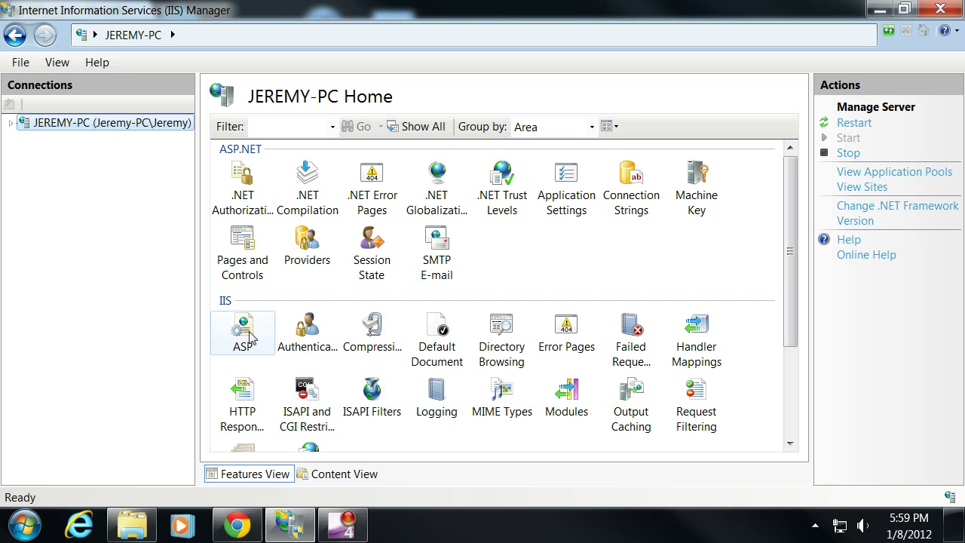
click(11, 123)
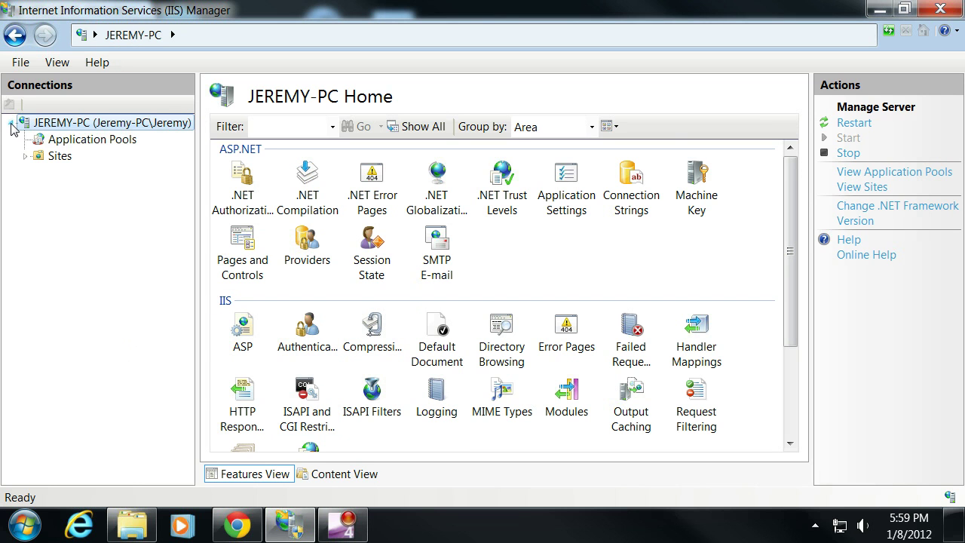
click(25, 157)
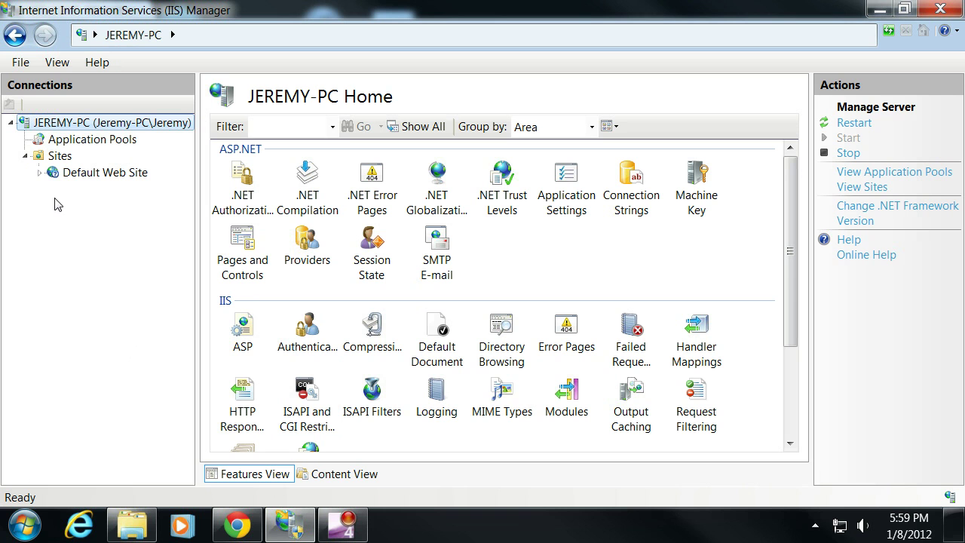
click(40, 172)
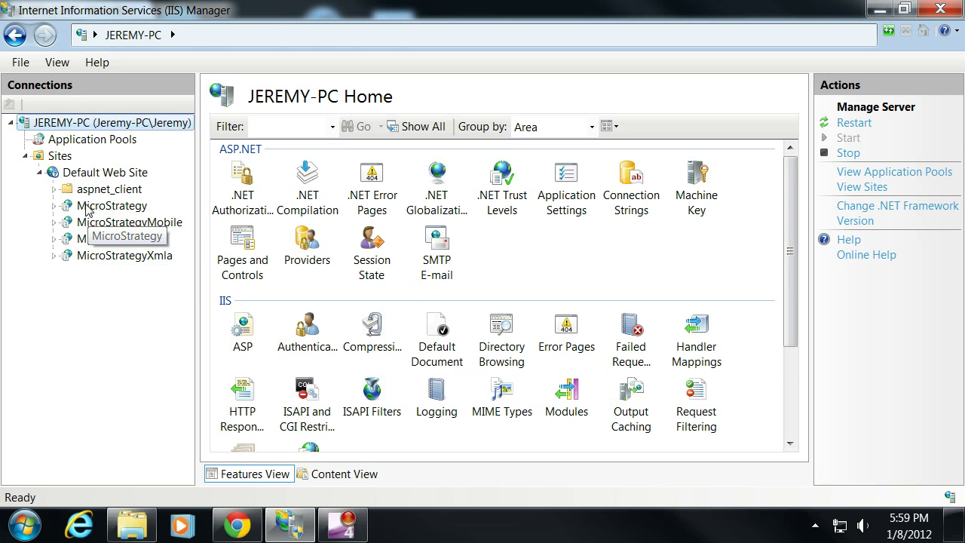
click(94, 205)
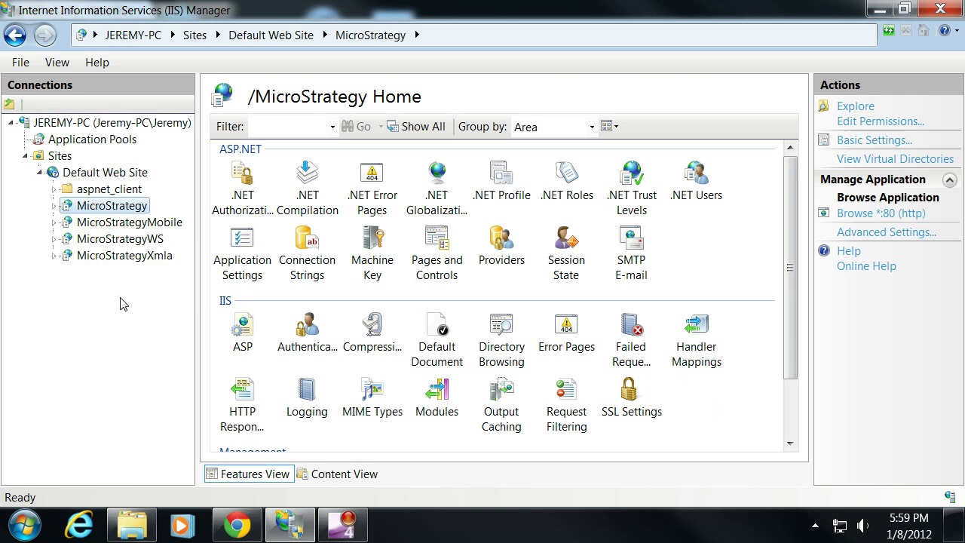
click(294, 361)
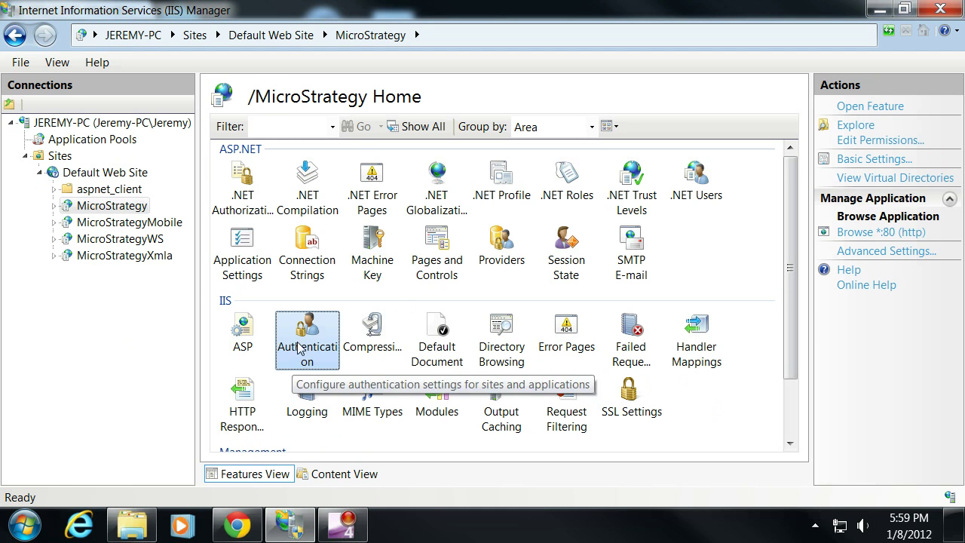
double_click(294, 368)
- Enable Anonymous Authentication for the MicroStrategy application
click(270, 168)
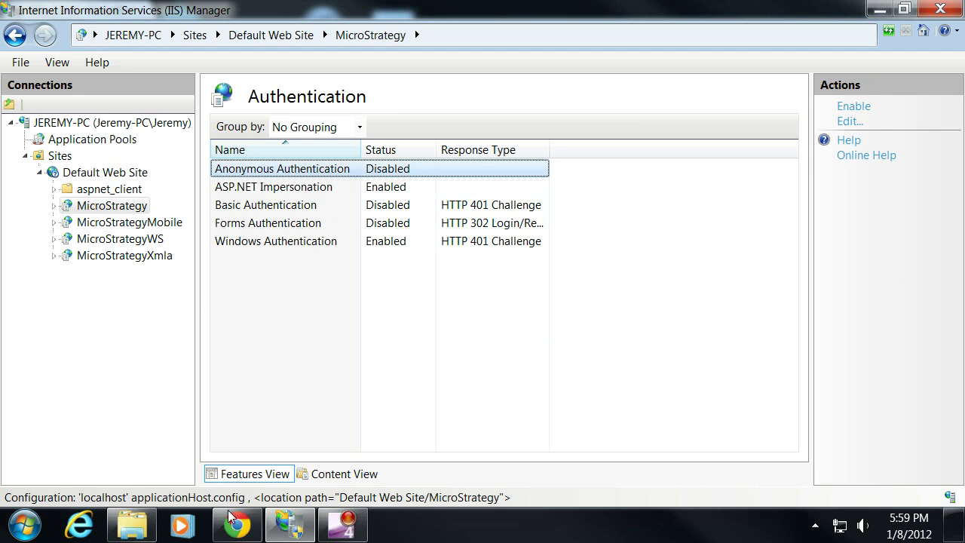
mouse_move(231, 531)
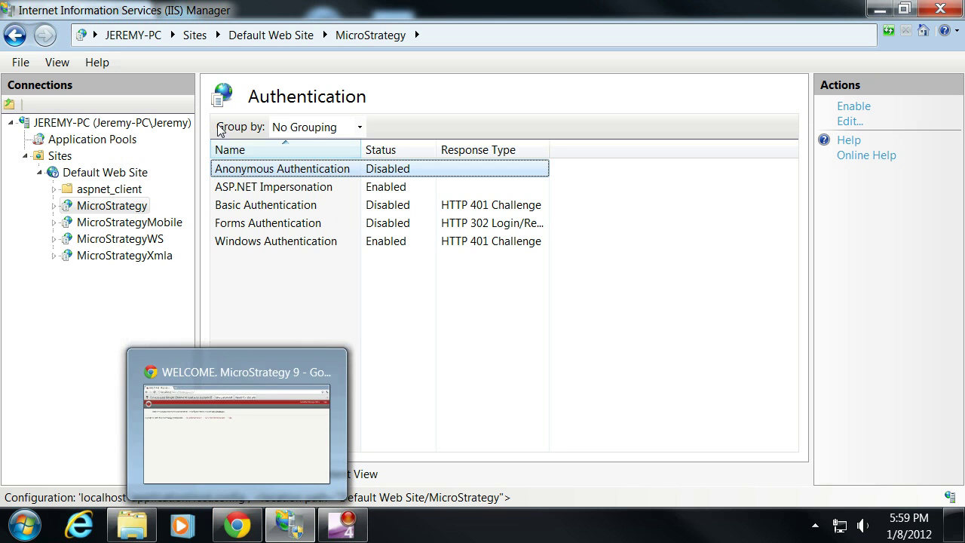
right_click(248, 178)
click(286, 181)
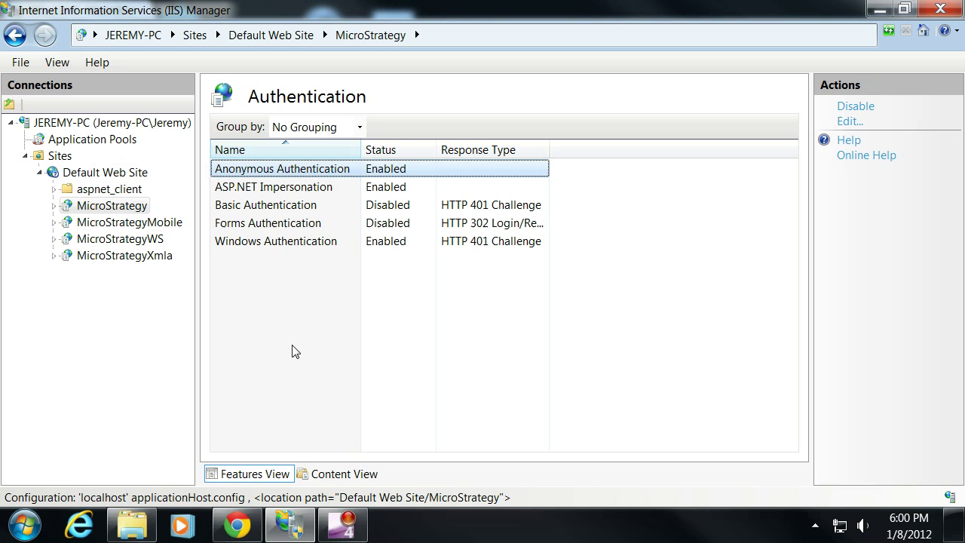
- In Chrome, start a new tab with the MicroStrategy address and close the old WELCOME tab
click(237, 525)
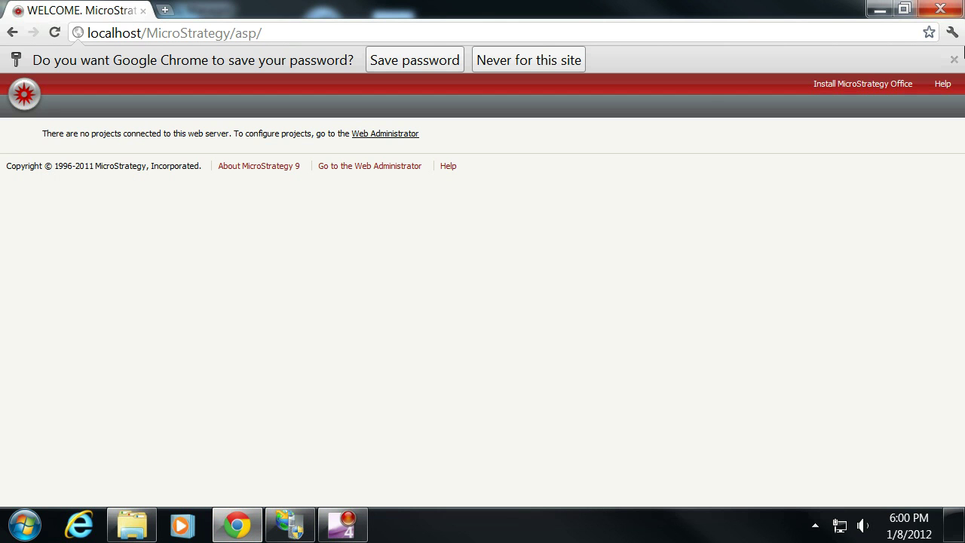
click(164, 12)
text(loca)
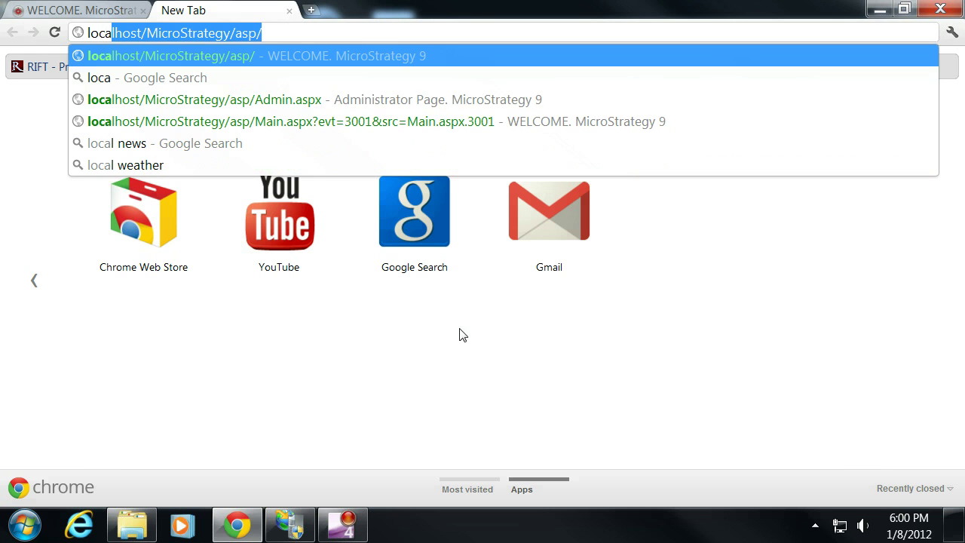
click(143, 11)
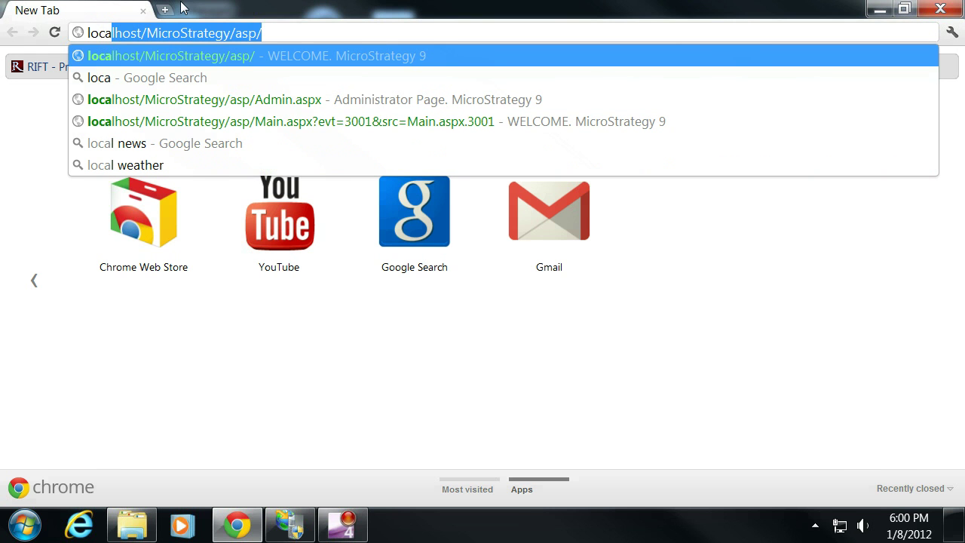
click(228, 33)
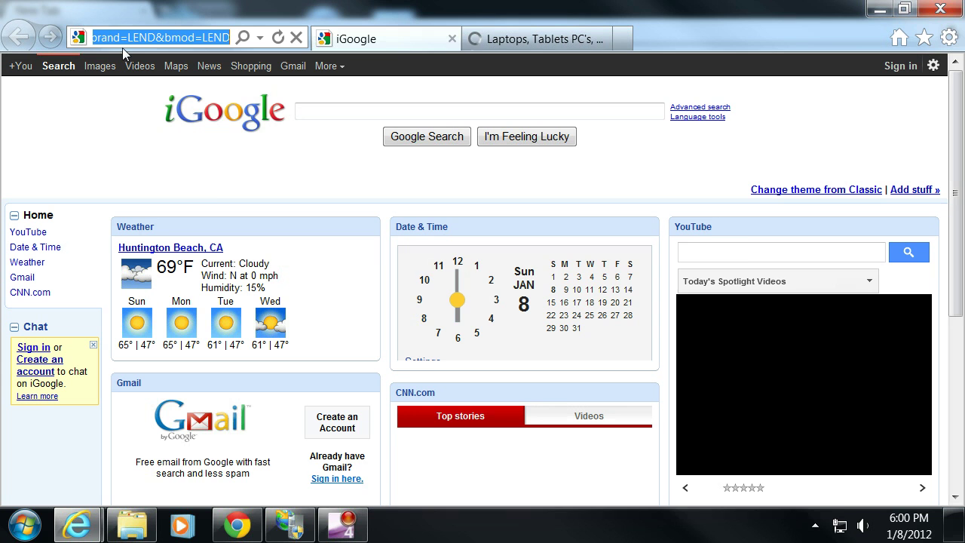
- Load localhost/MicroStrategy/asp in Internet Explorer, dismissing the intranet notice and the extra laptops tab
text(localhos)
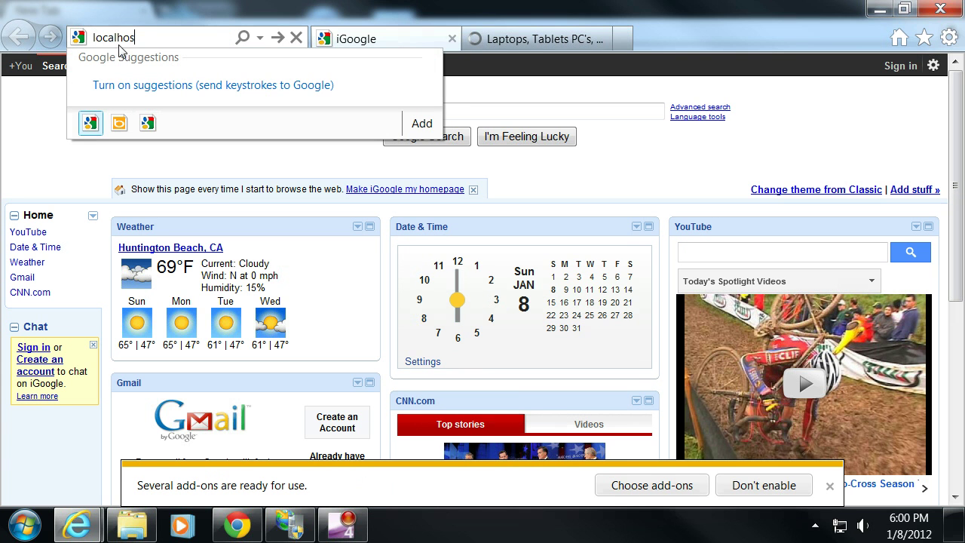
text(t/Micro)
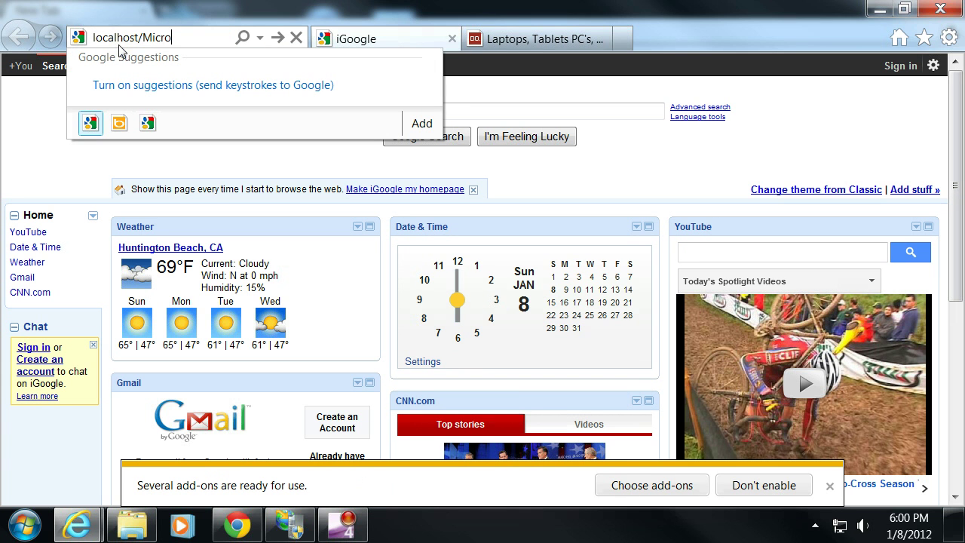
text(Strategy/asp)
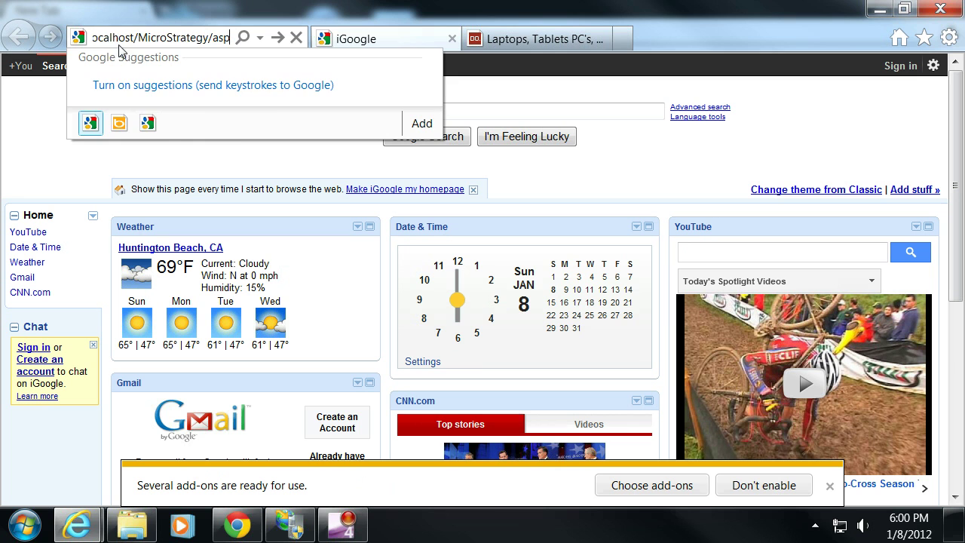
key(Return)
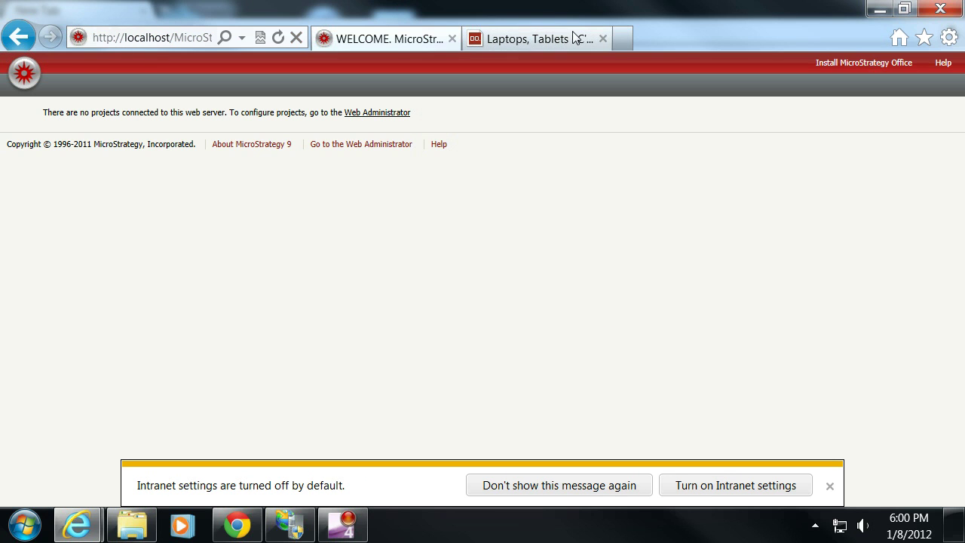
click(830, 486)
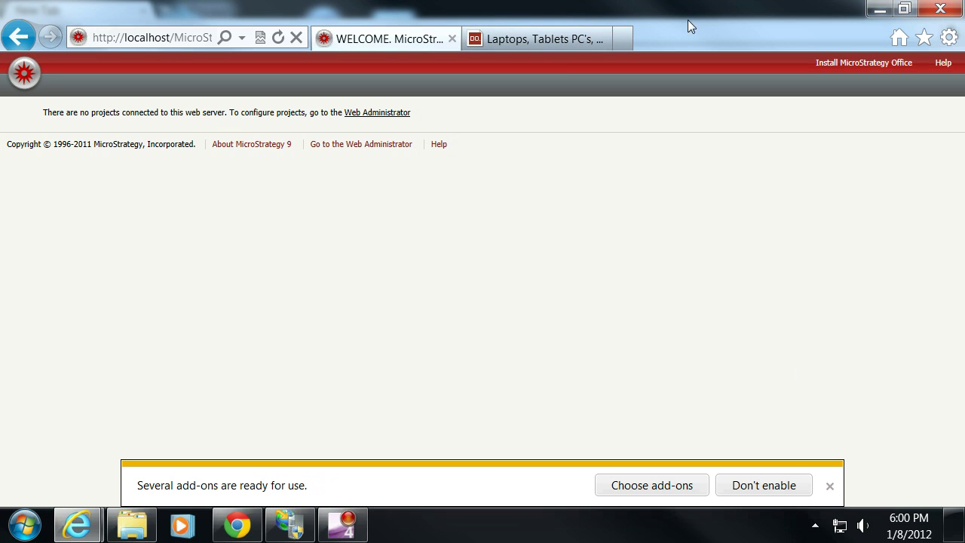
click(534, 38)
click(608, 39)
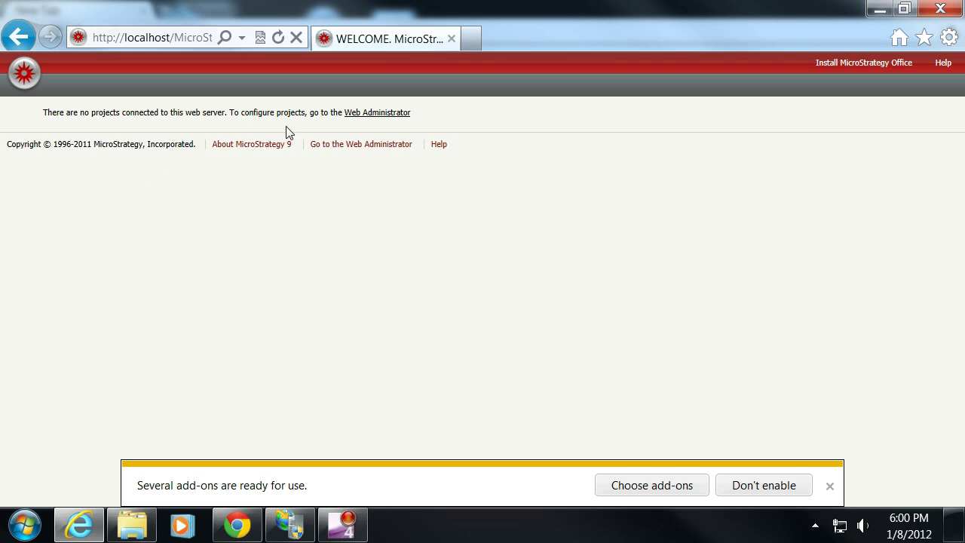
- Open the Web Administrator and sign in with the Windows user name and password
click(358, 115)
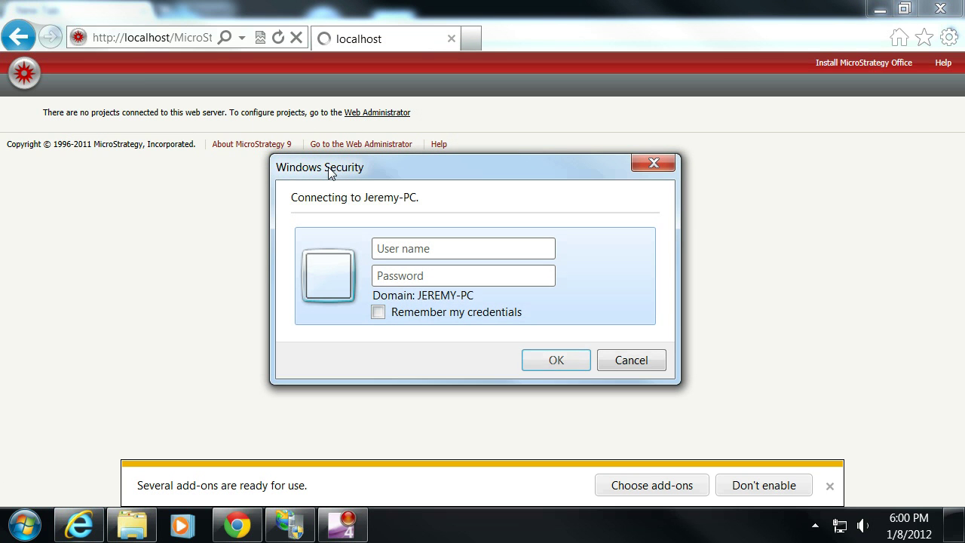
text(jeremy)
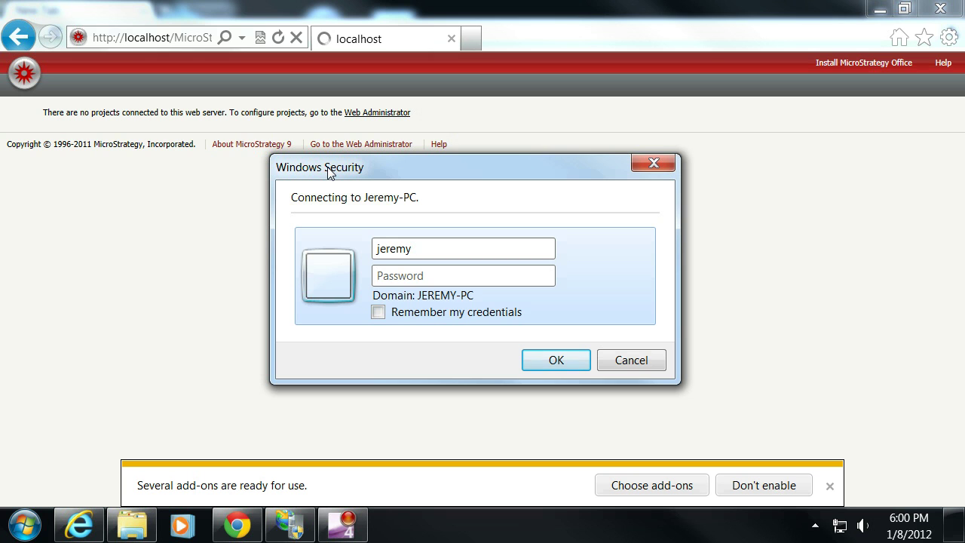
key(Tab)
text(********)
key(Return)
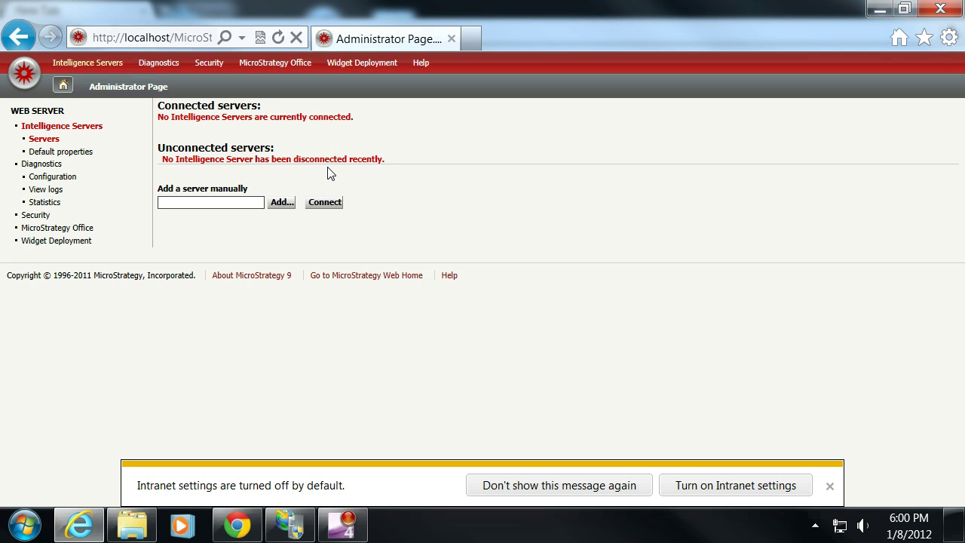
- Add localhost manually with 'Automatically connect' mode and save, which fails writing AdminServers.xml
click(202, 200)
text(localhost)
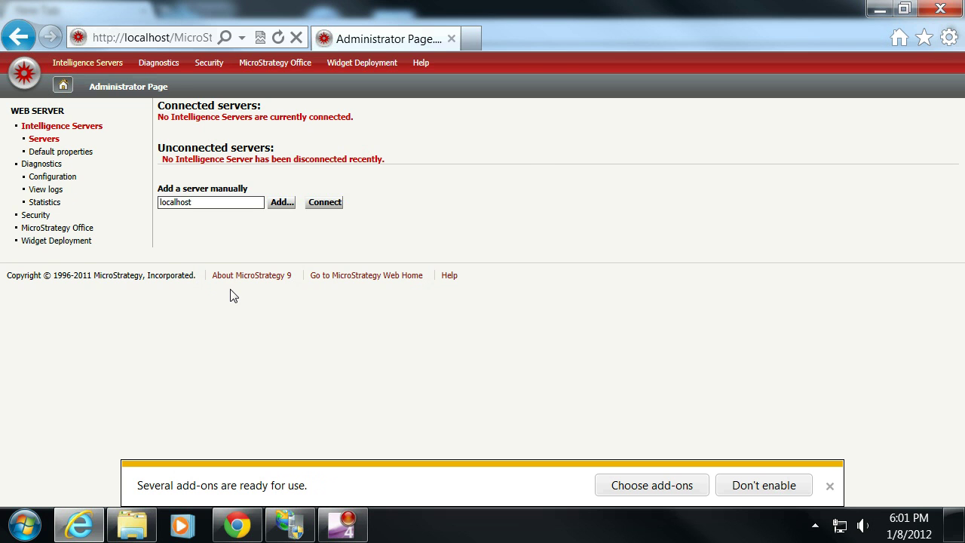
key(Return)
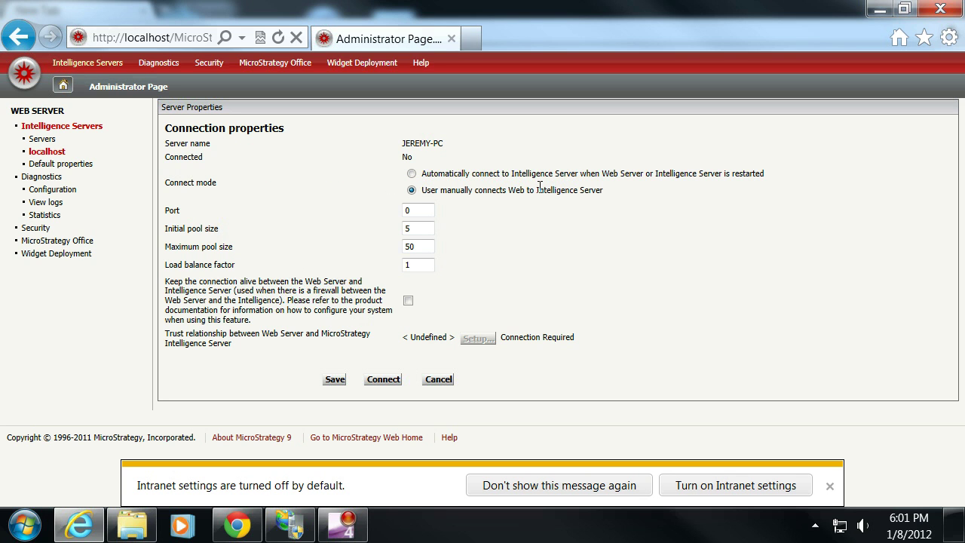
click(412, 173)
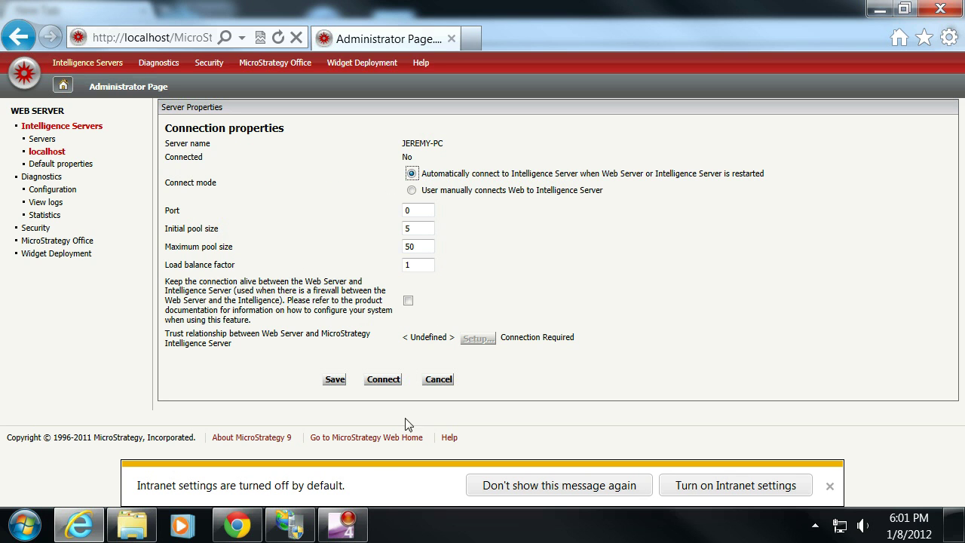
click(336, 380)
- Dismiss Internet Explorer's notices and load localhost/MicroStrategy/asp/ in Chrome instead
click(829, 487)
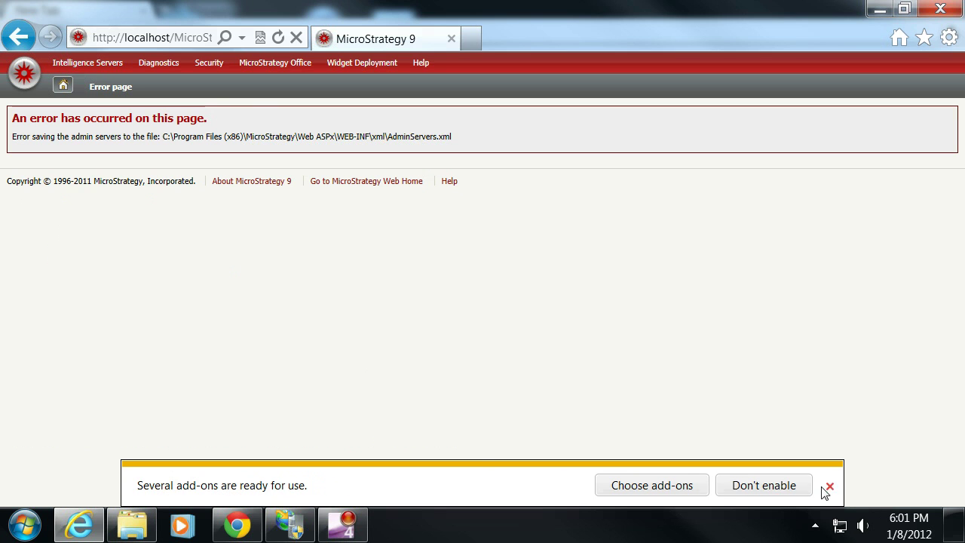
click(831, 486)
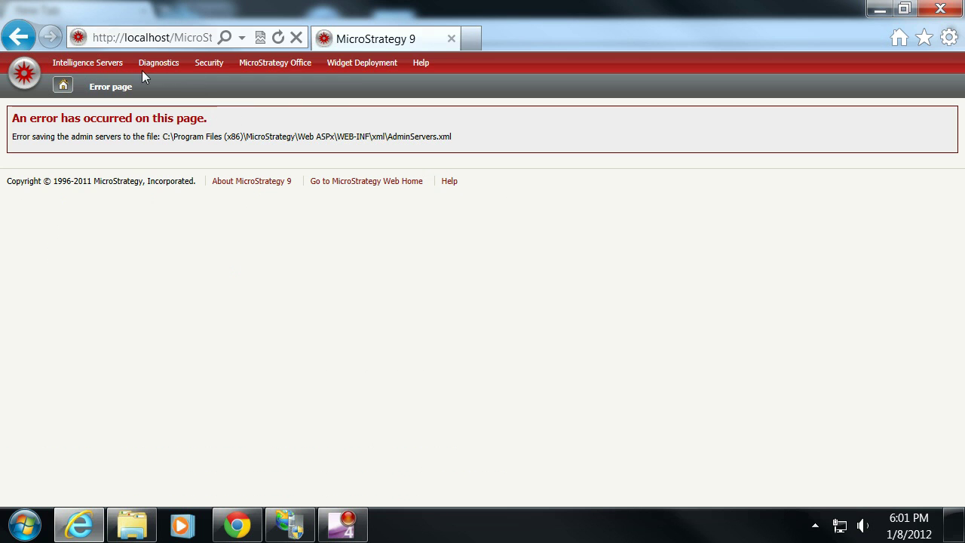
click(31, 78)
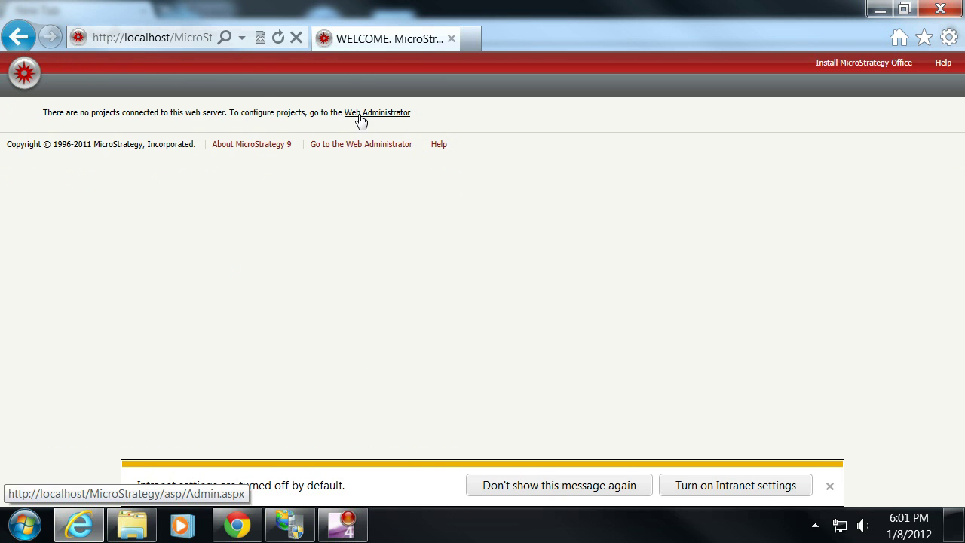
click(237, 524)
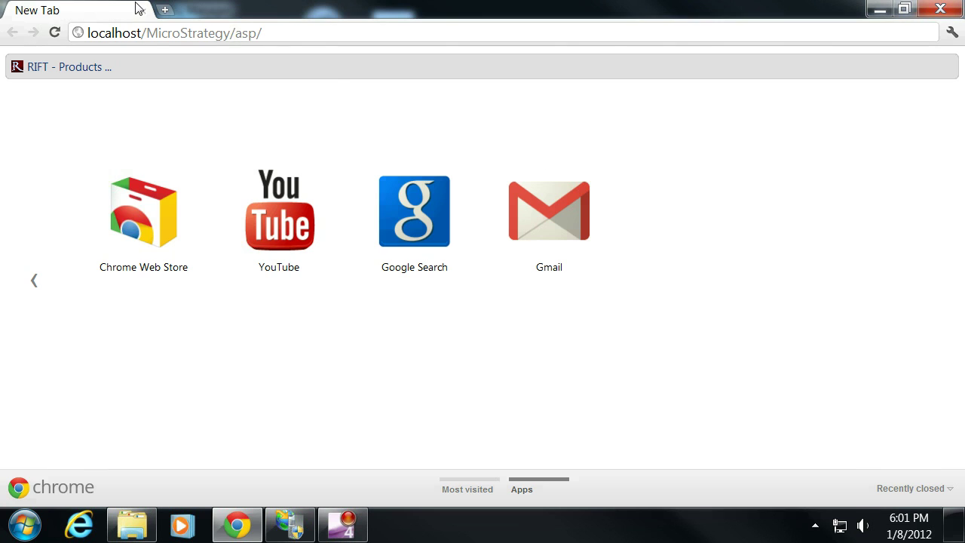
click(282, 34)
key(Return)
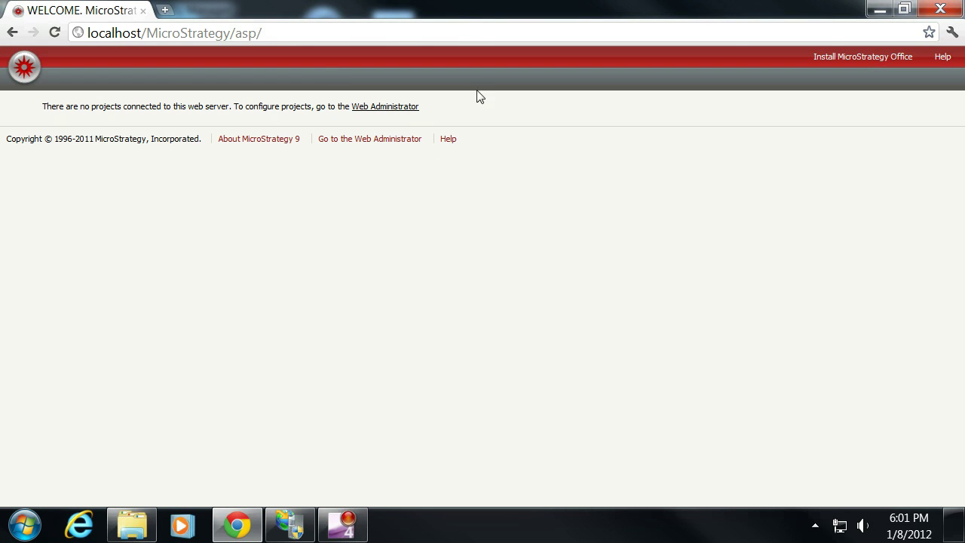
- In Web Administrator, add localhost manually and connect to the JEREMY-PC Intelligence Server
click(381, 107)
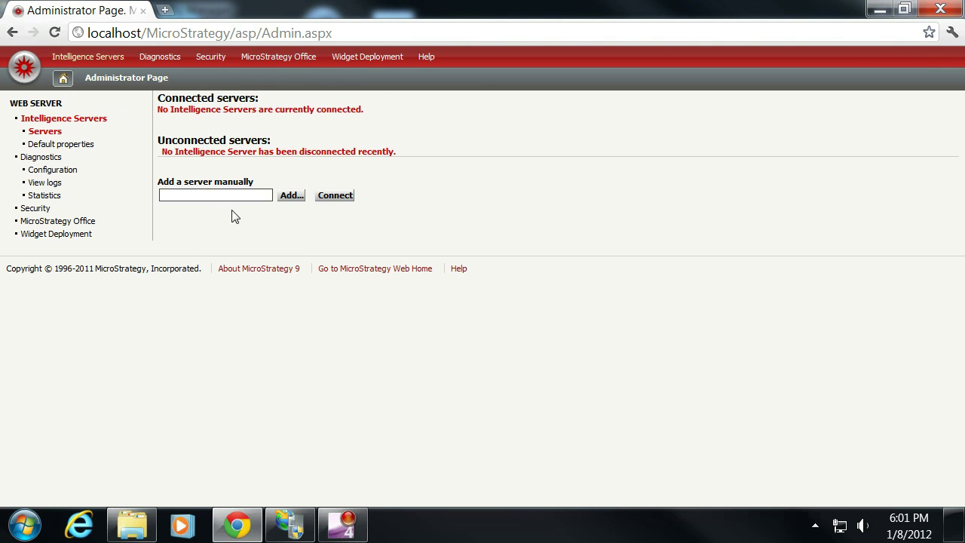
click(228, 195)
text(localh)
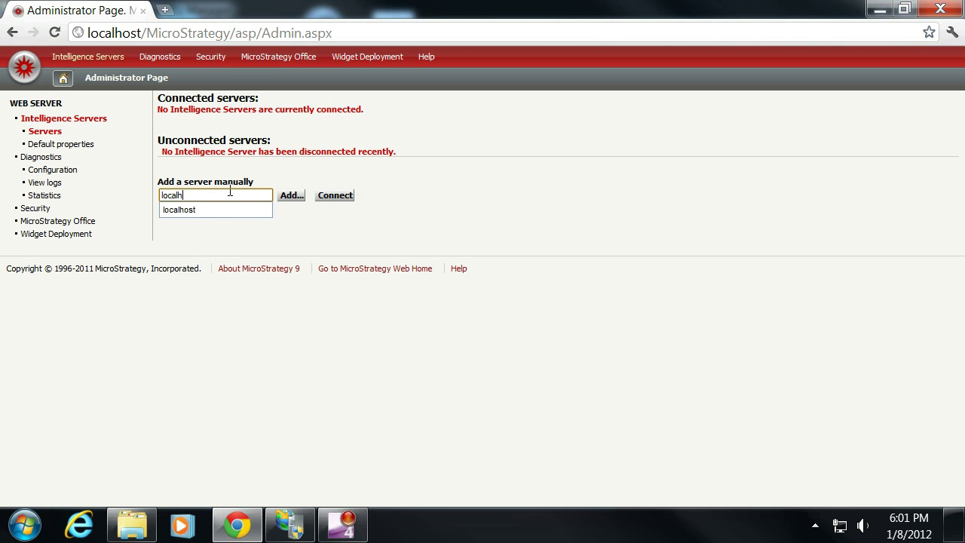
text(ost)
key(Return)
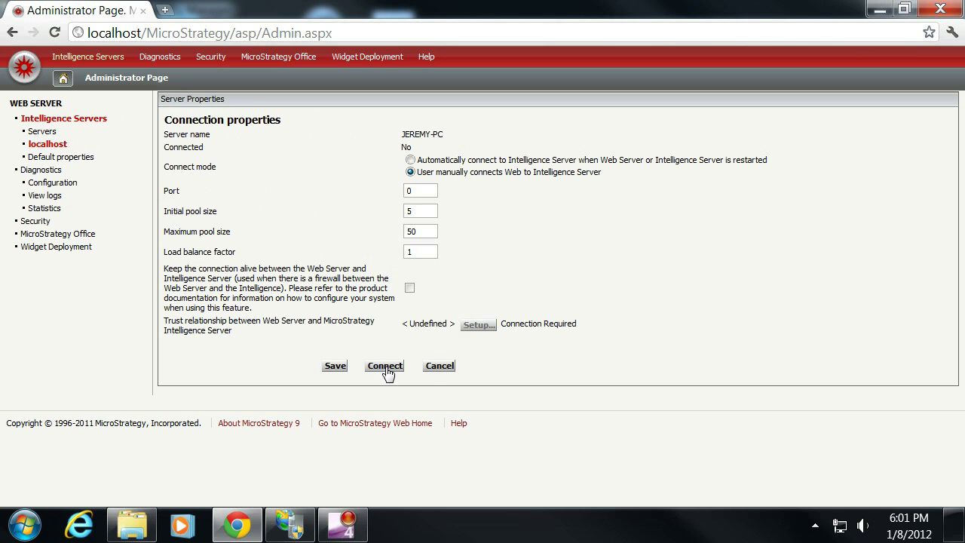
click(385, 366)
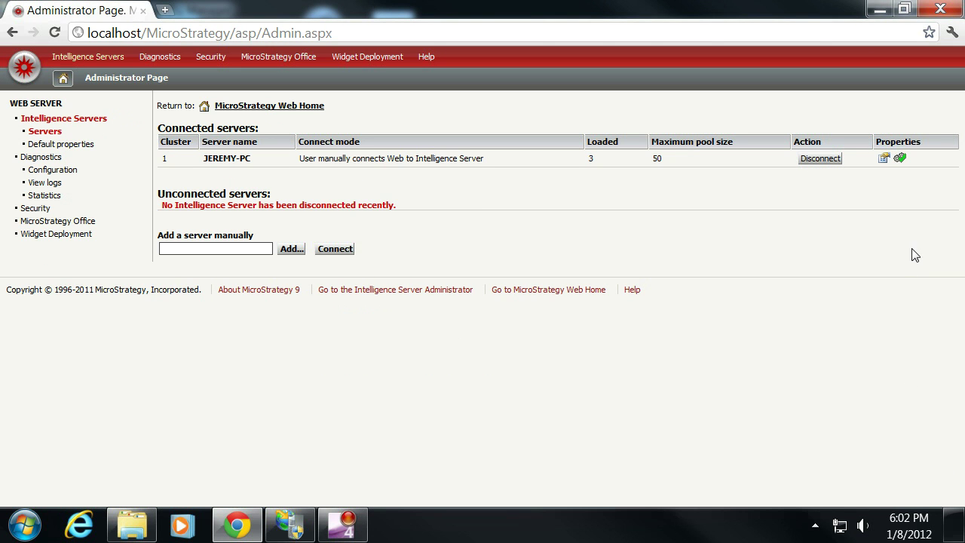
- Switch JEREMY-PC to 'Automatically connect', save, and return to the MicroStrategy Web Home project list
click(882, 168)
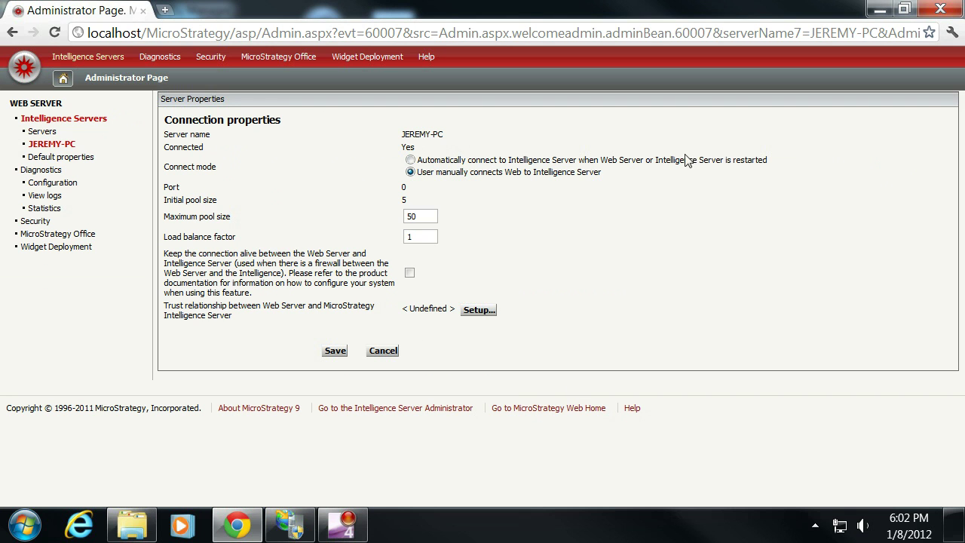
click(411, 161)
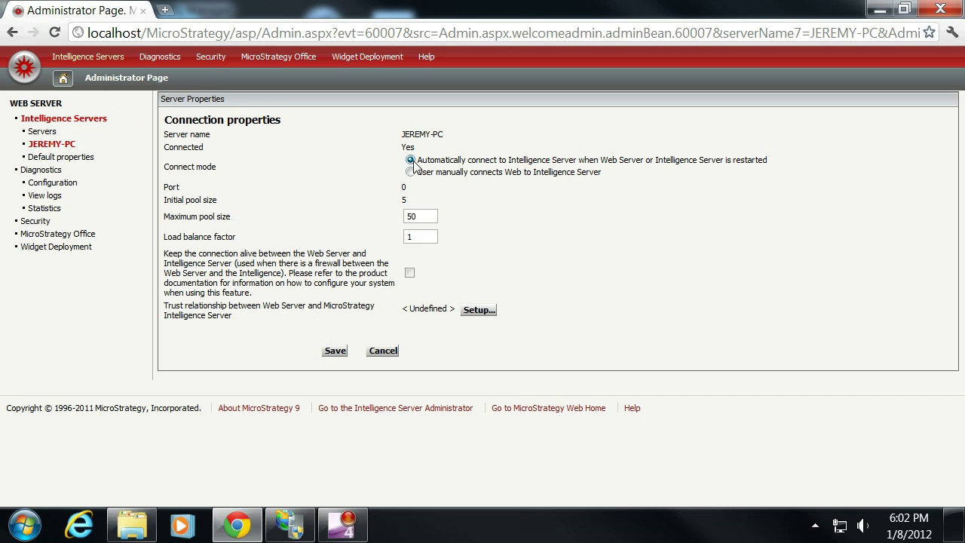
click(335, 351)
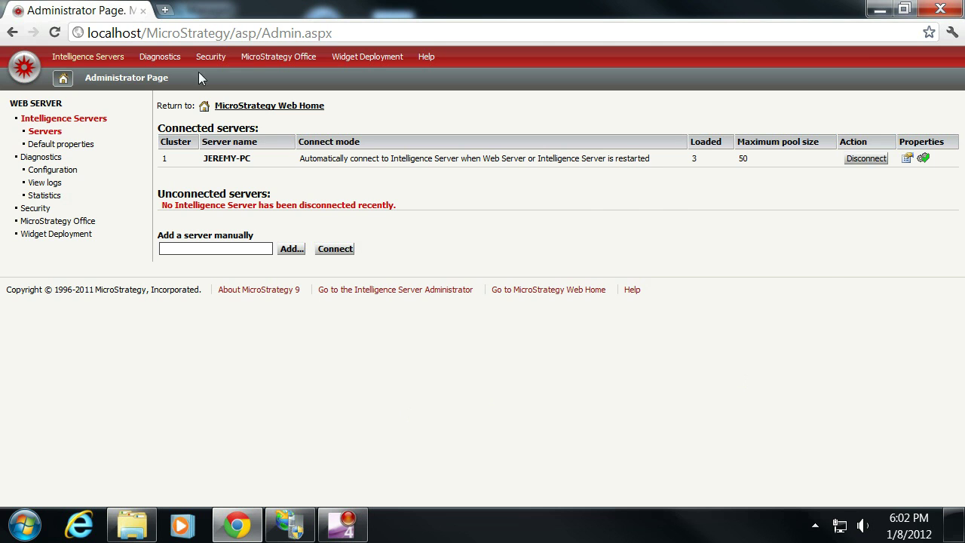
click(24, 67)
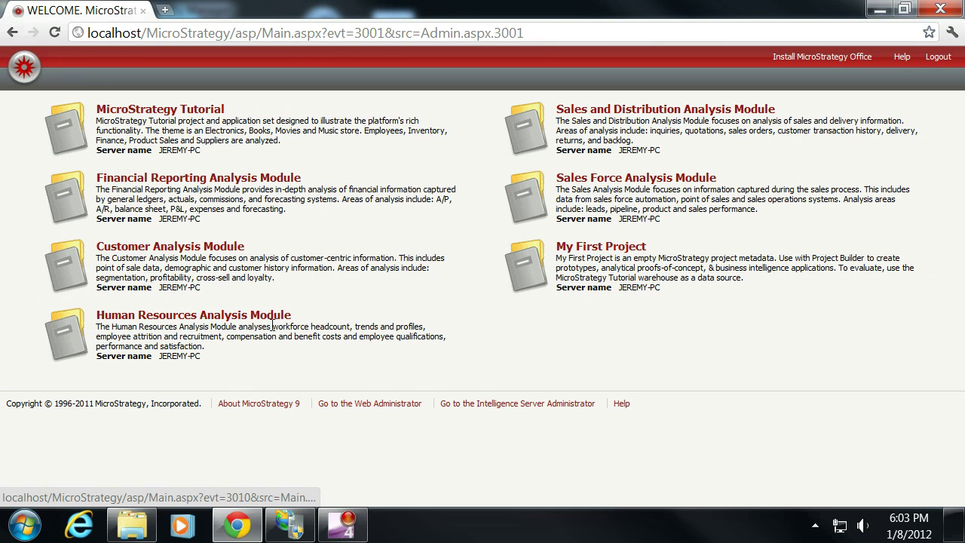
click(171, 110)
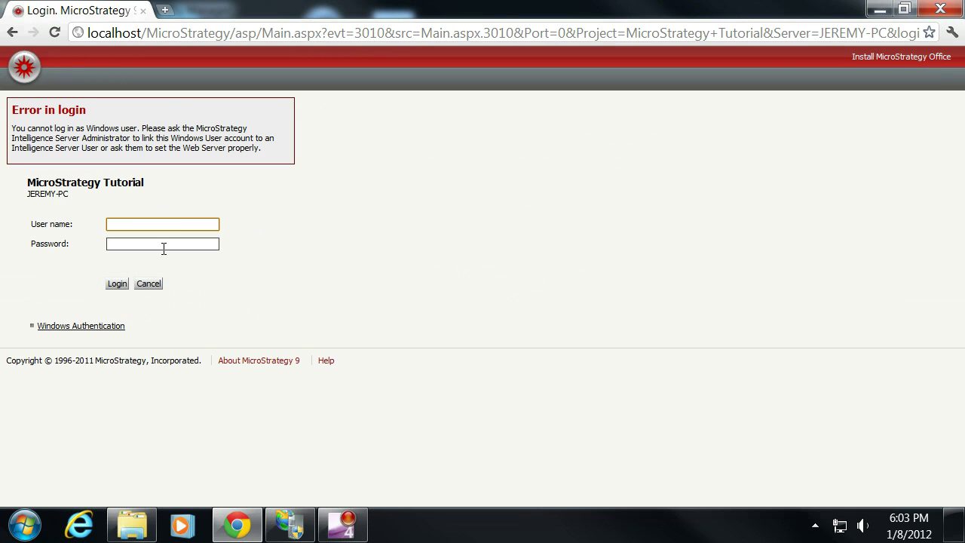
text(administrator)
key(Return)
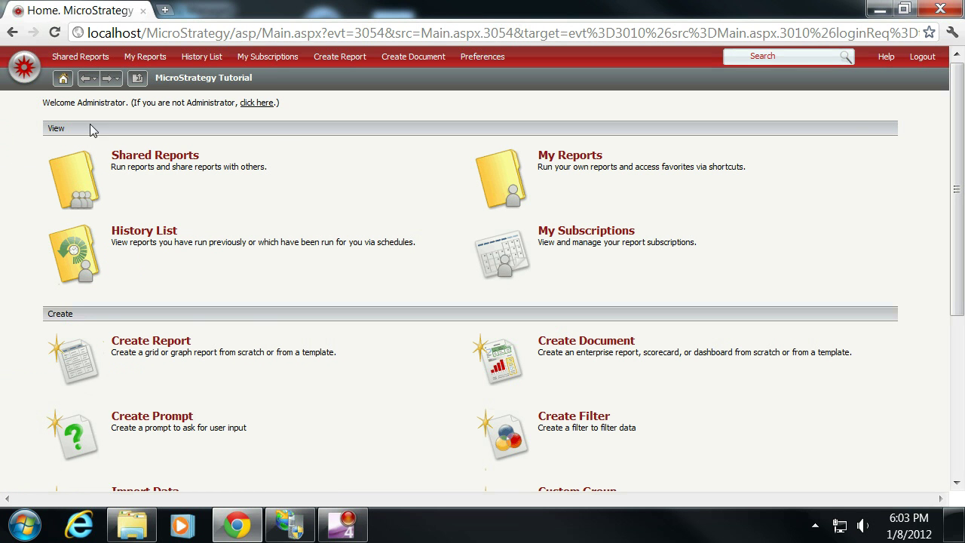
click(24, 71)
mouse_move(291, 528)
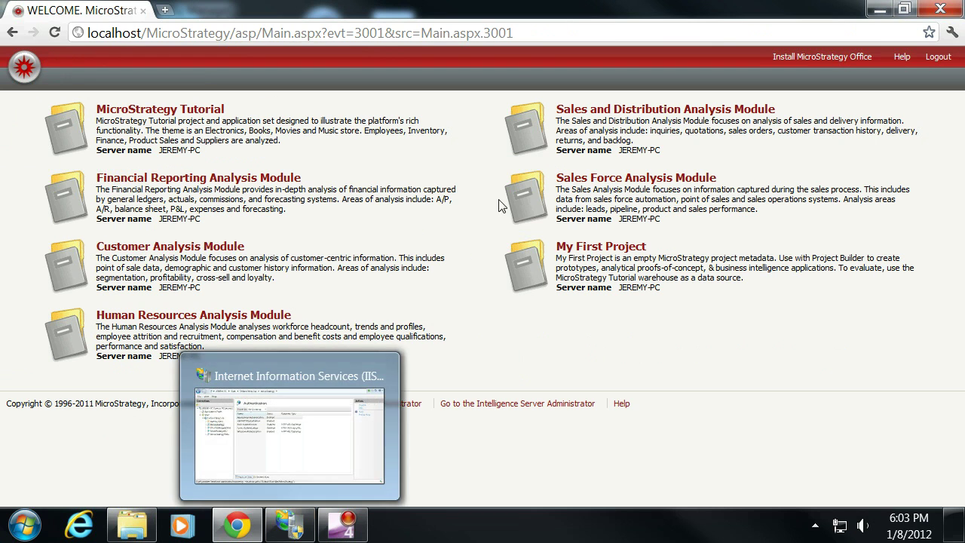
- Set the default Project list property to 'Log in, then show the projects…' and save
click(399, 403)
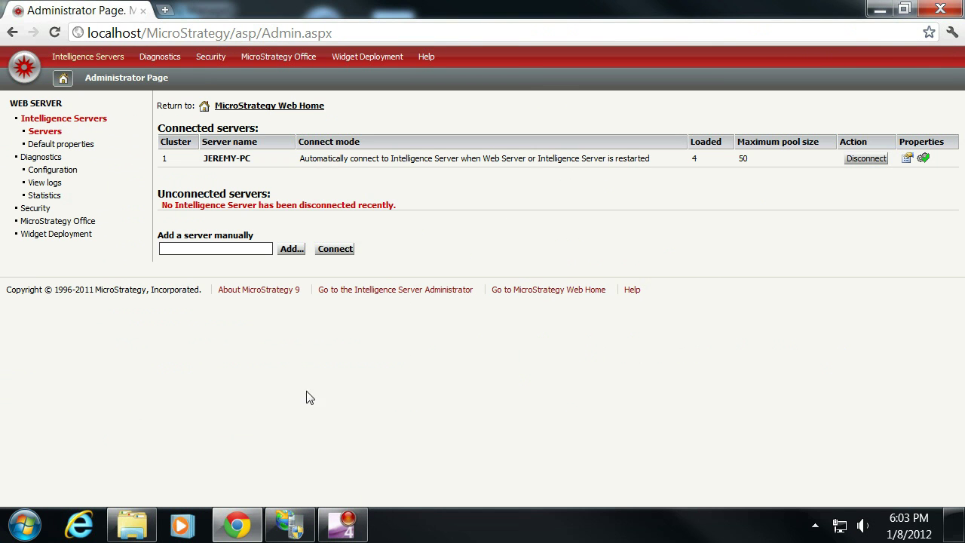
click(51, 147)
scroll(202, 210, down, 5)
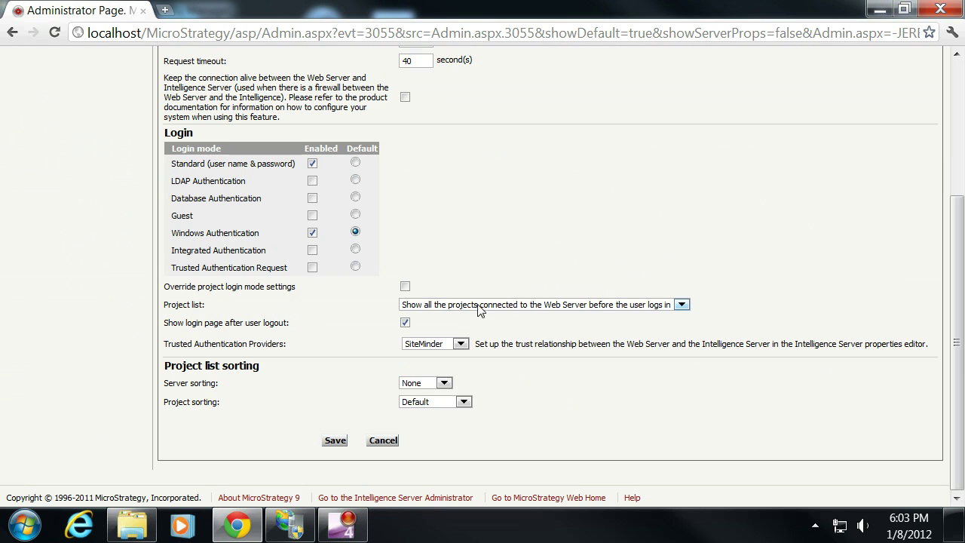
click(681, 307)
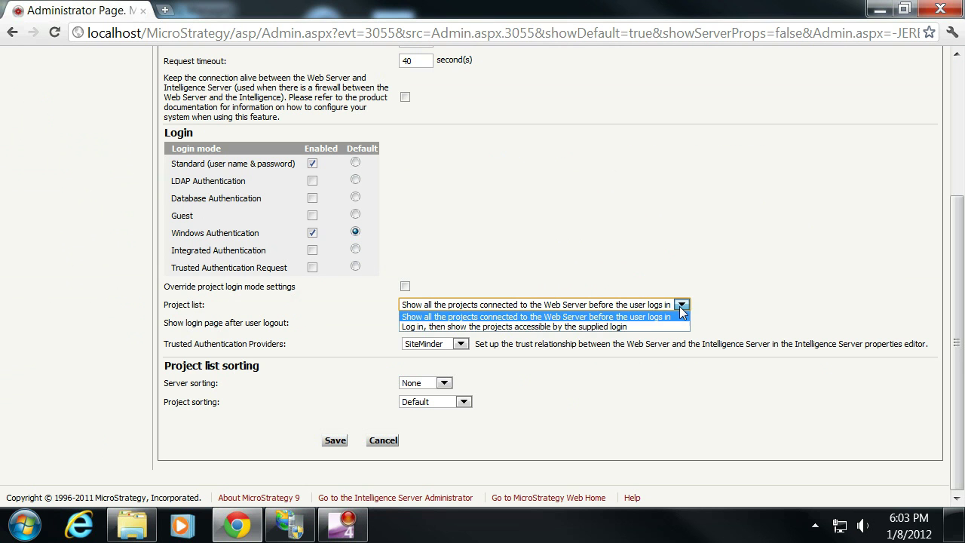
click(618, 327)
click(334, 440)
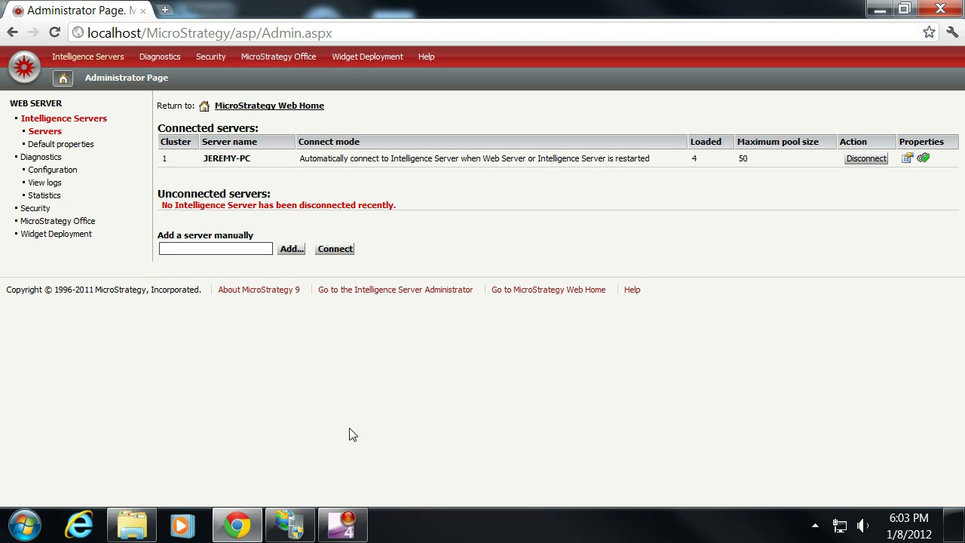
- Open MicroStrategy Web home and log in as administrator on the new login page
click(34, 69)
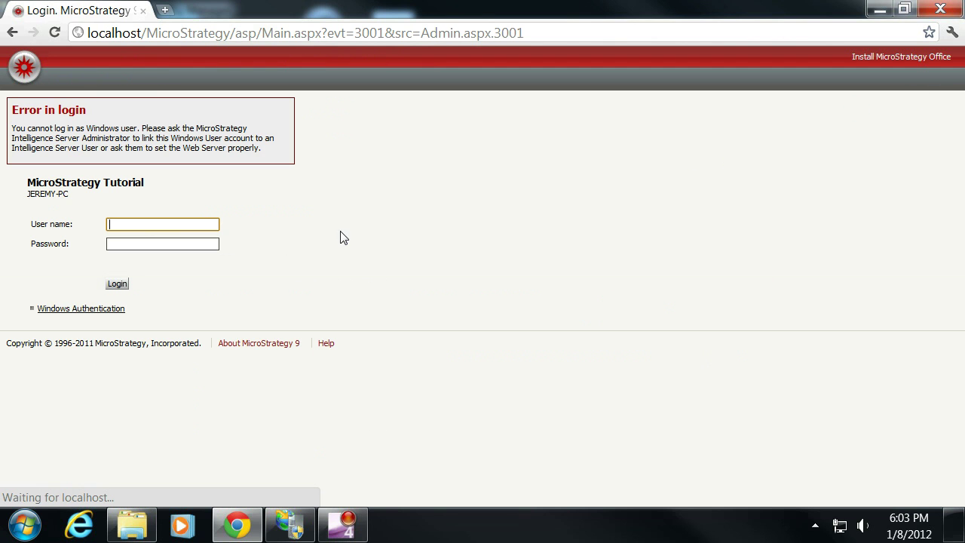
text(administrator)
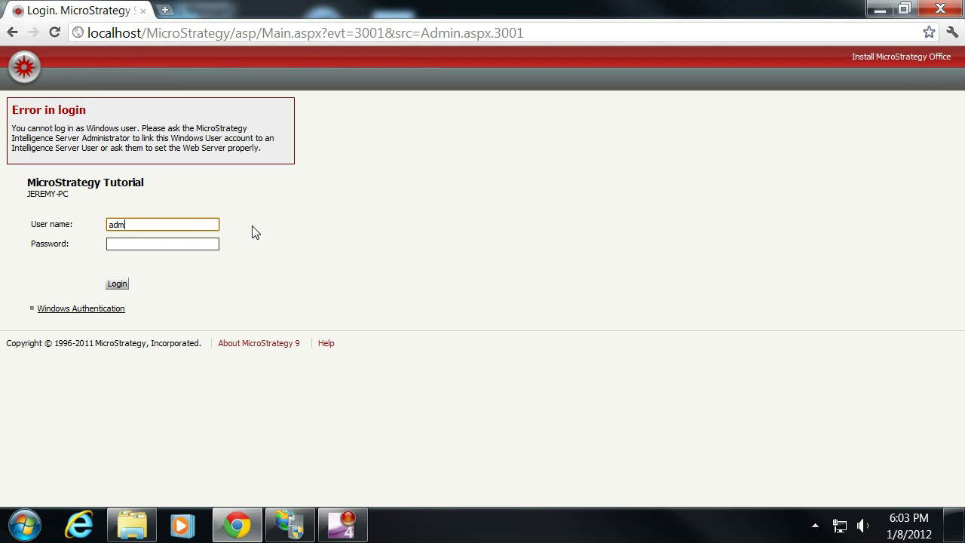
key(Return)
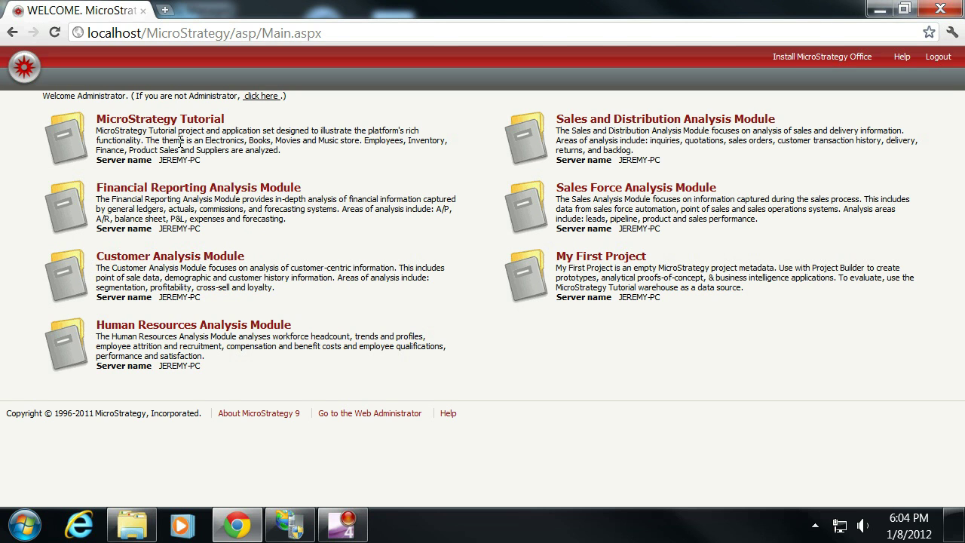
mouse_move(316, 532)
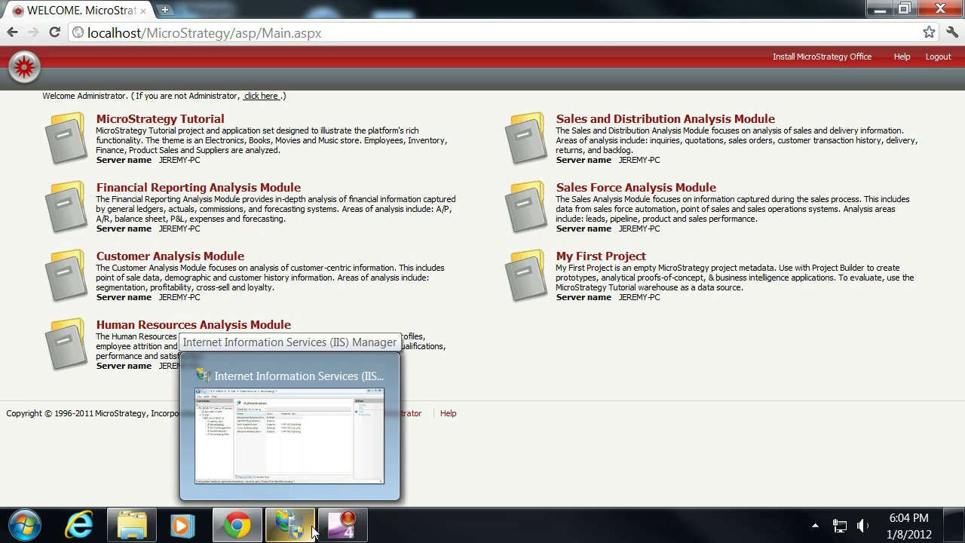